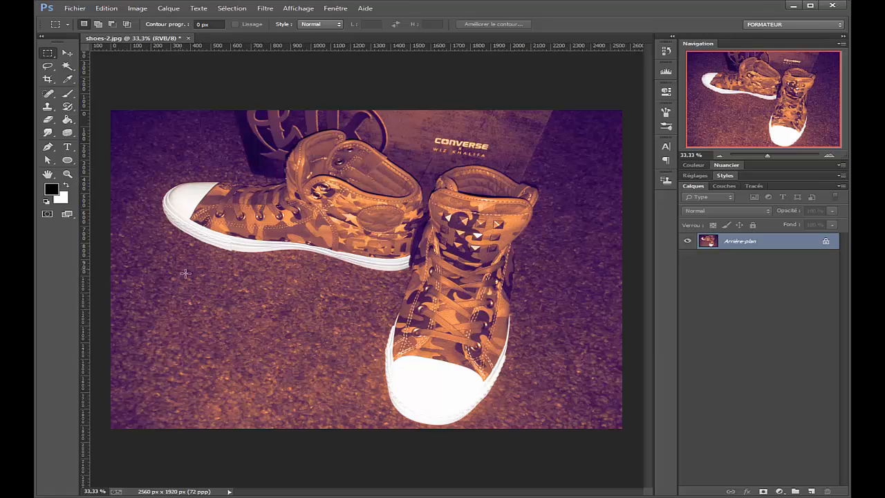
Draw a wide rectangular selection on the carpet below the left shoe and shift its outline toward the right shoe.
{"action": "left_click_drag", "start_coordinate": [181, 269], "coordinate": [408, 338]}
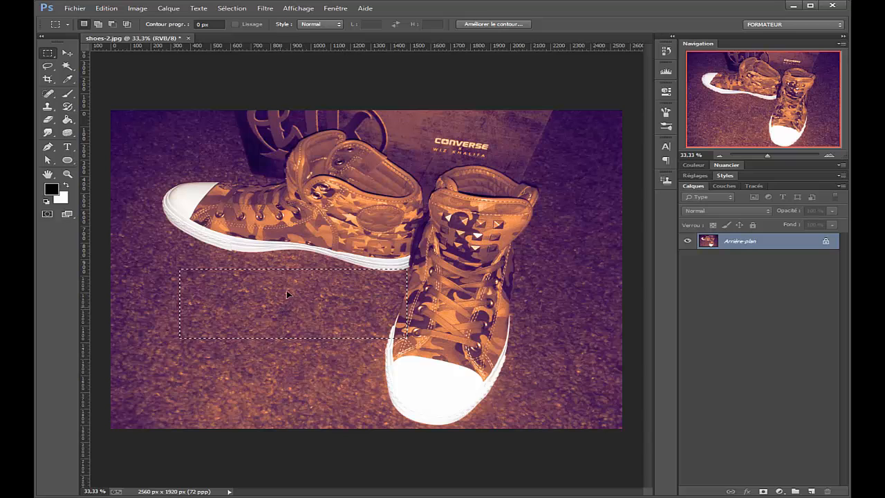
{"action": "left_click_drag", "start_coordinate": [279, 319], "coordinate": [308, 331]}
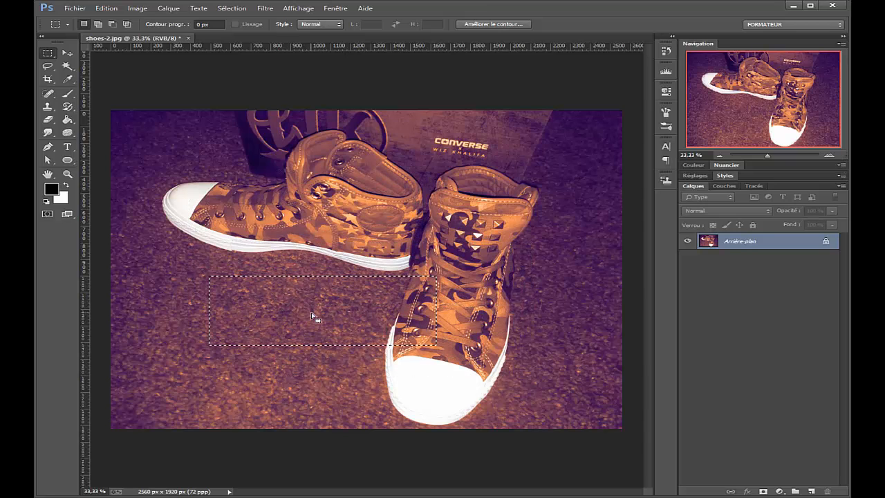
{"action": "left_click", "coordinate": [106, 8]}
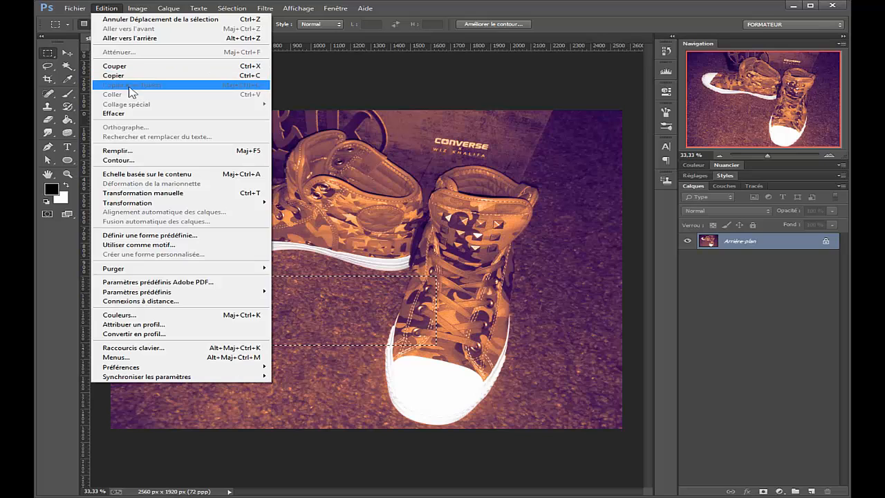
{"action": "left_click", "coordinate": [435, 20]}
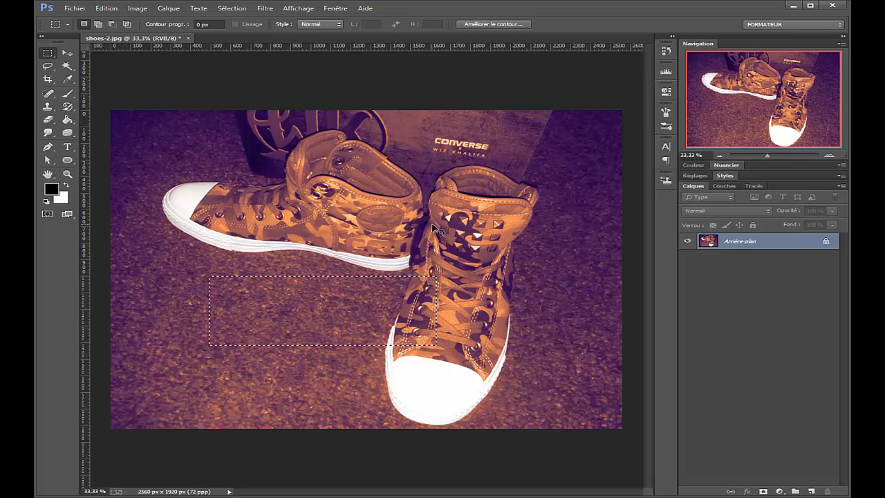
Paste the copied rectangle onto a new layer with the Arrière-plan layer hidden, and undo these changes.
{"action": "key", "text": "ctrl+v"}
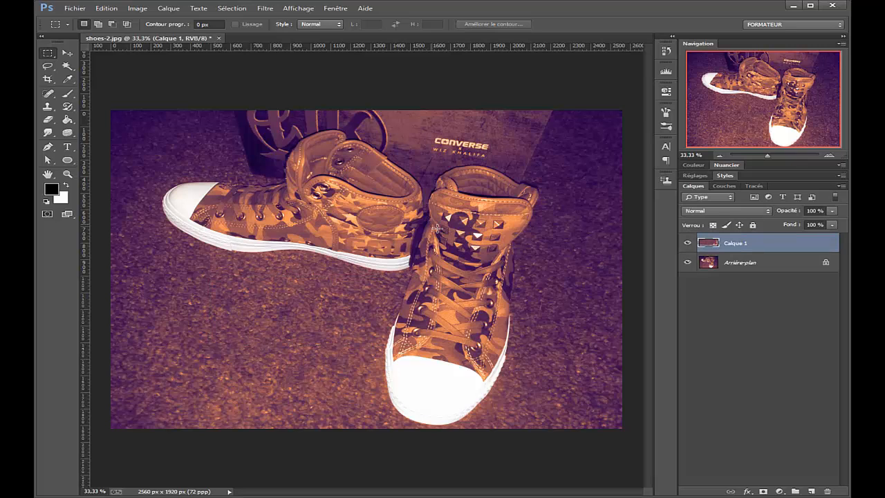
{"action": "left_click", "coordinate": [688, 262]}
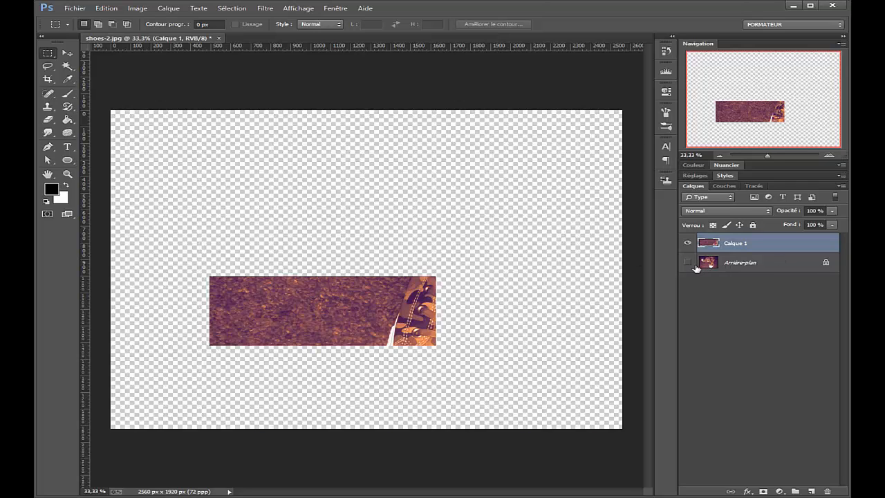
{"action": "key", "text": "ctrl+z"}
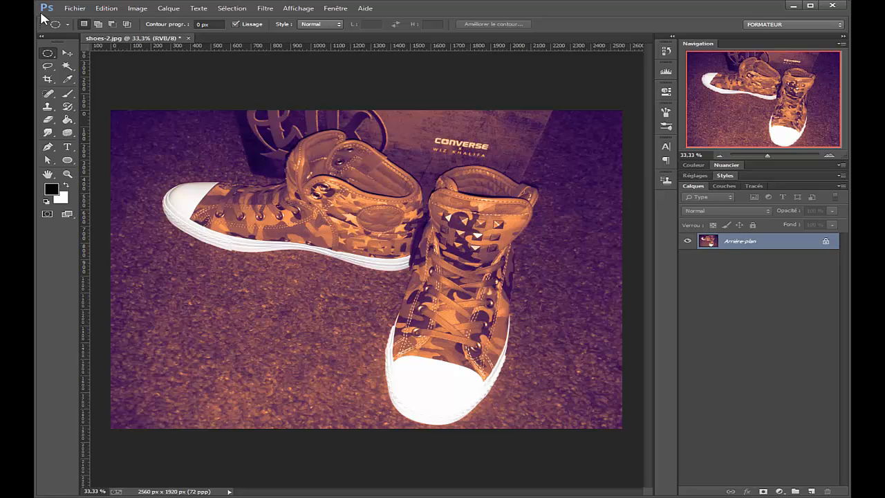
Draw an elliptical selection over the right shoe and add a second overlapping ellipse that extends it upward.
{"action": "left_click_drag", "start_coordinate": [236, 208], "coordinate": [571, 367]}
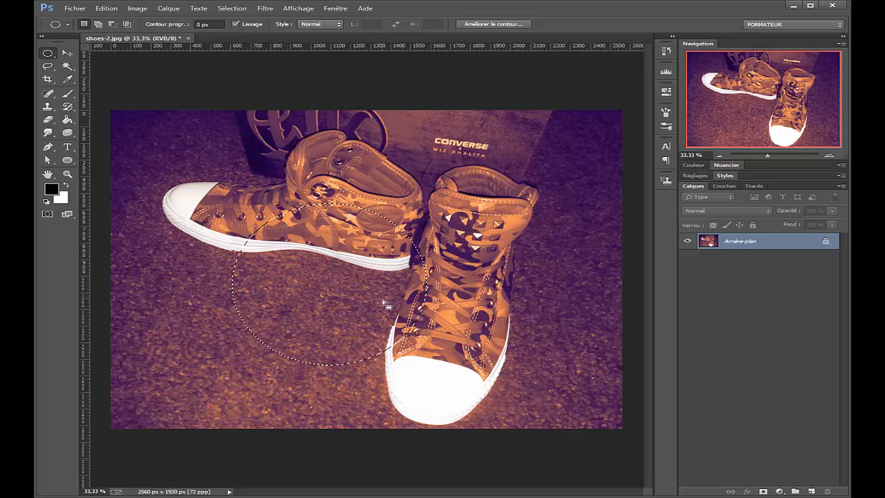
{"action": "left_click", "coordinate": [545, 203]}
{"action": "left_click_drag", "start_coordinate": [545, 203], "coordinate": [213, 389]}
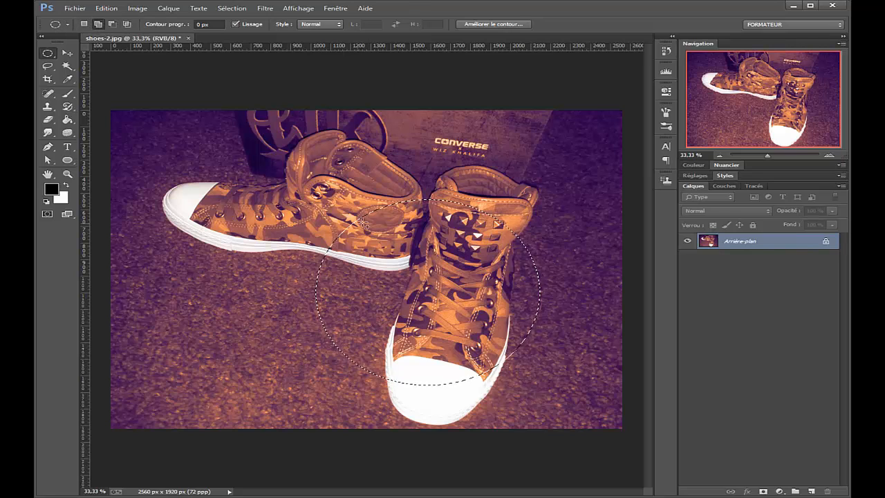
{"action": "left_click_drag", "start_coordinate": [442, 186], "coordinate": [537, 280]}
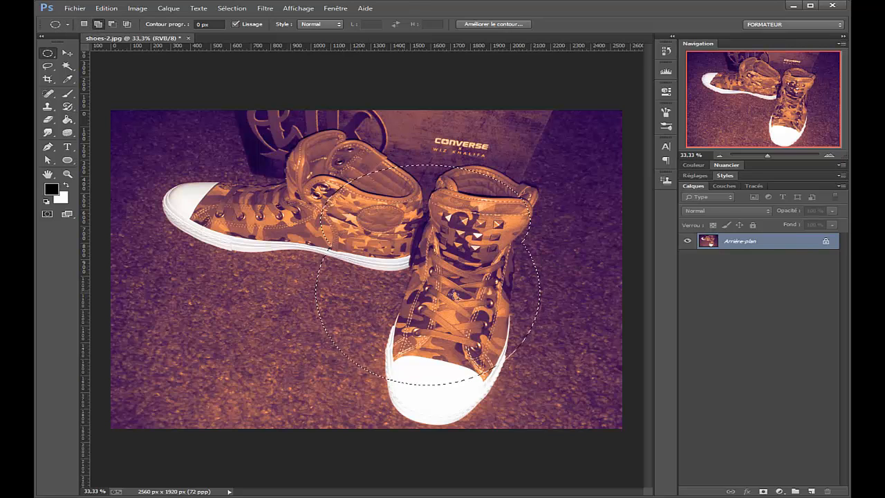
Subtract an ellipse from the left side of the combined selection and clear the selection.
{"action": "left_click", "coordinate": [114, 25]}
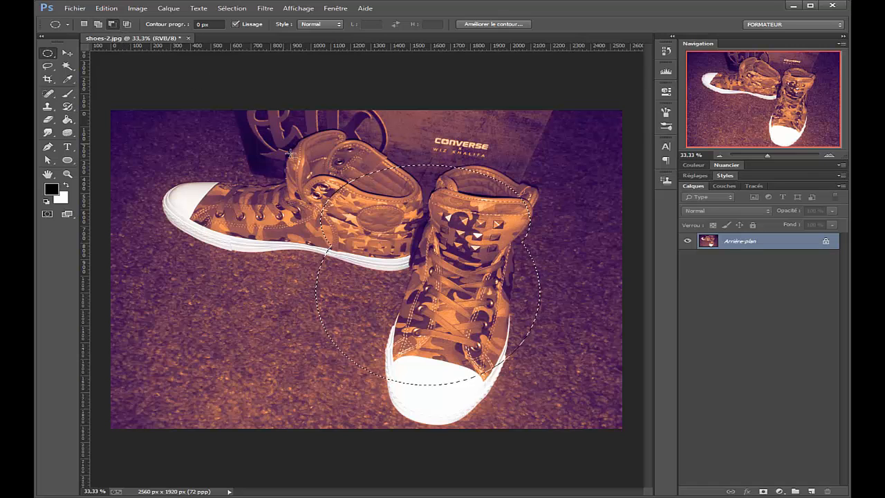
{"action": "left_click_drag", "start_coordinate": [294, 240], "coordinate": [375, 425]}
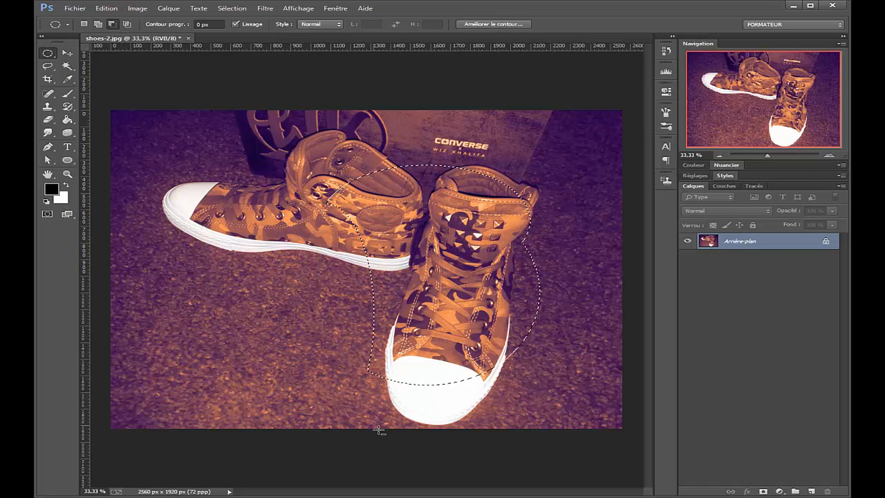
{"action": "left_click", "coordinate": [258, 262]}
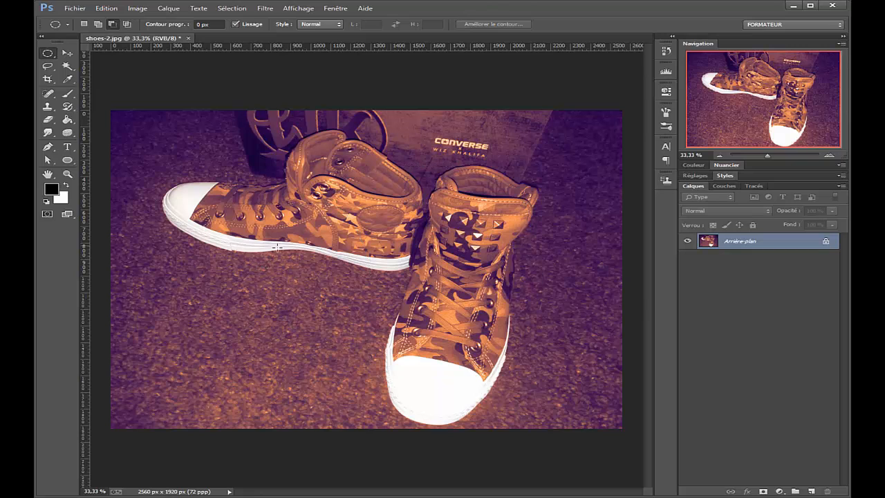
Draw a new wide elliptical selection across both shoes and add a flatter ellipse reaching past the right shoe.
{"action": "left_click", "coordinate": [84, 25]}
{"action": "left_click_drag", "start_coordinate": [244, 198], "coordinate": [524, 368]}
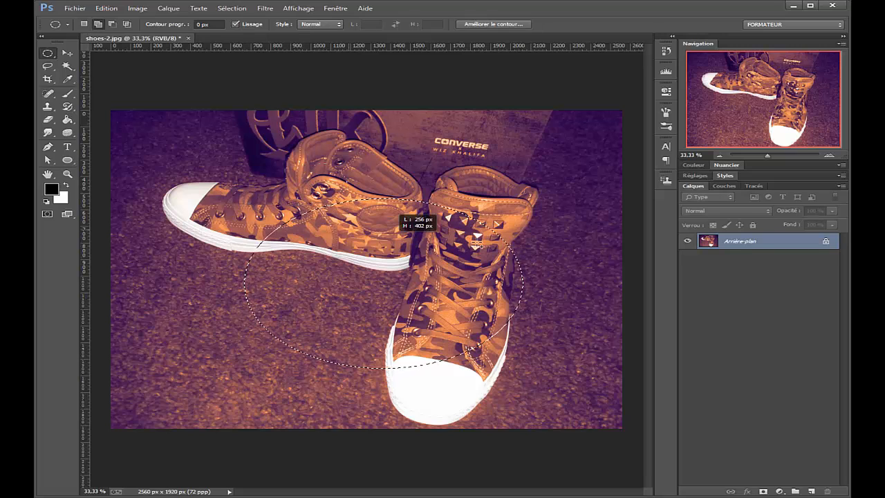
{"action": "left_click_drag", "start_coordinate": [297, 164], "coordinate": [593, 263], "text": "shift"}
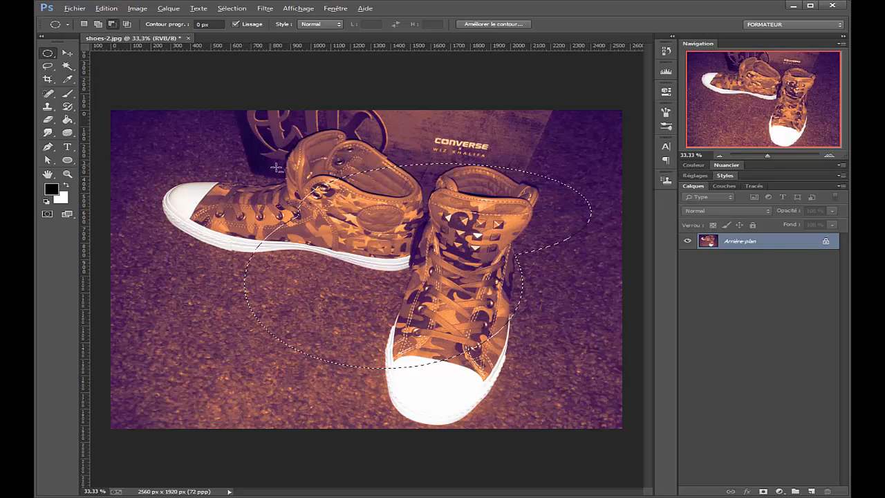
Cut an elliptical piece off the left edge of the wide combined selection and deselect everything.
{"action": "left_click_drag", "start_coordinate": [267, 130], "coordinate": [203, 368], "text": "alt"}
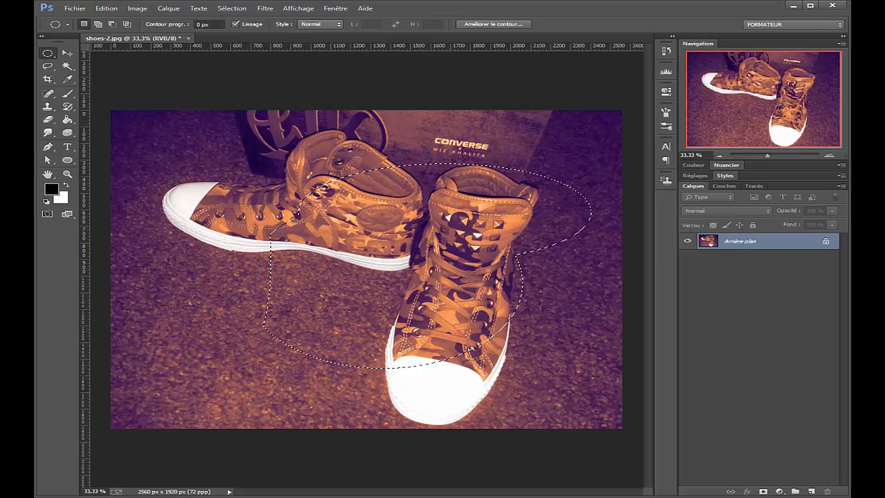
{"action": "left_click", "coordinate": [236, 9]}
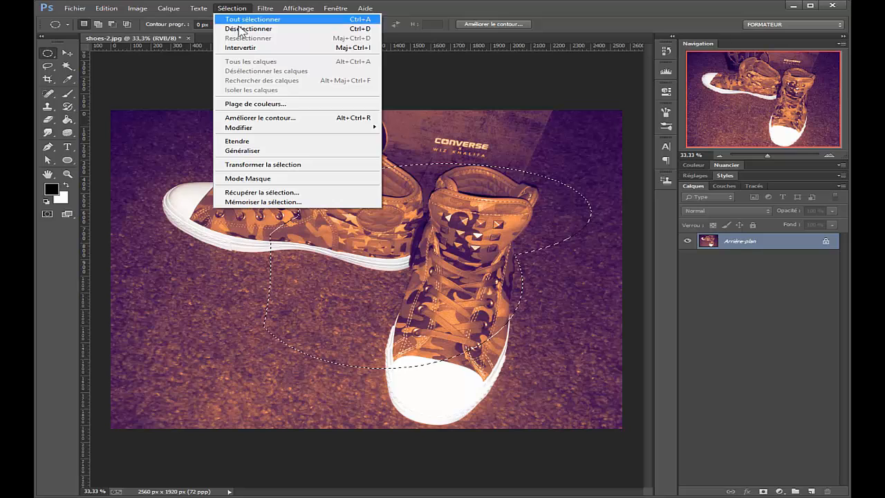
{"action": "left_click", "coordinate": [263, 29]}
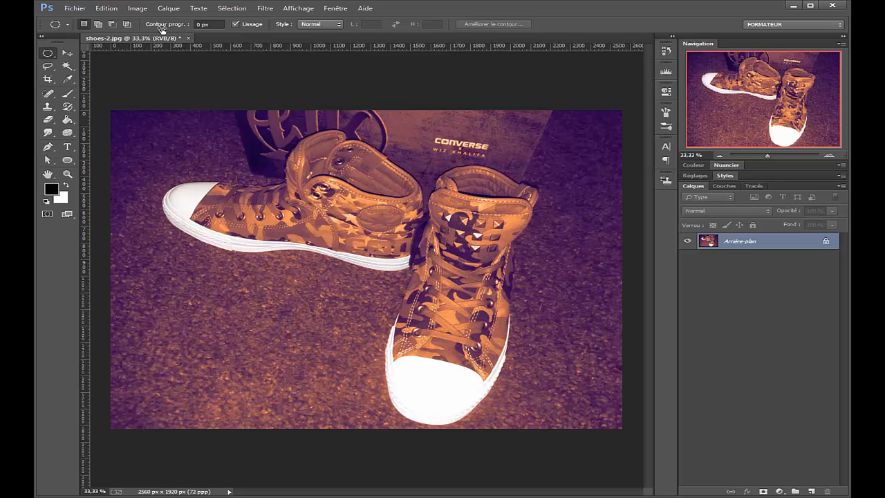
Draw an elliptical selection with a 13.5 px feather across the carpet and right shoe and copy it to a new layer.
{"action": "left_click_drag", "start_coordinate": [161, 28], "coordinate": [240, 32]}
{"action": "left_click_drag", "start_coordinate": [223, 227], "coordinate": [497, 401]}
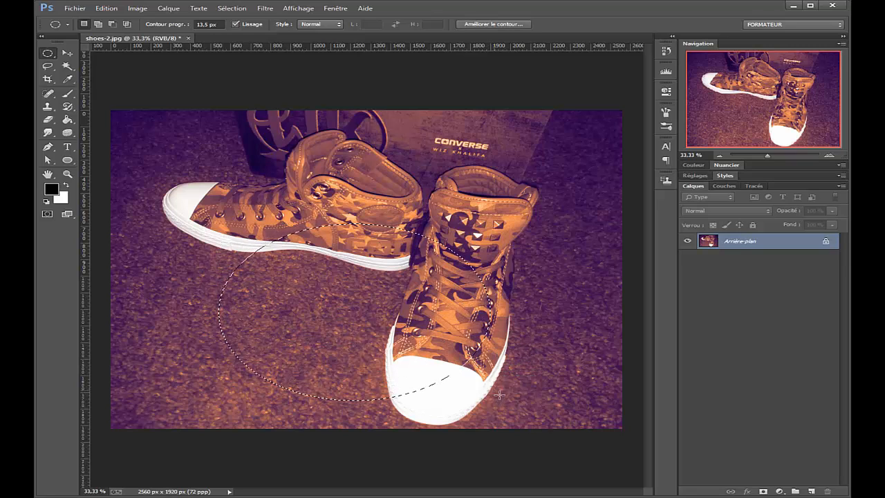
{"action": "key", "text": "ctrl+j"}
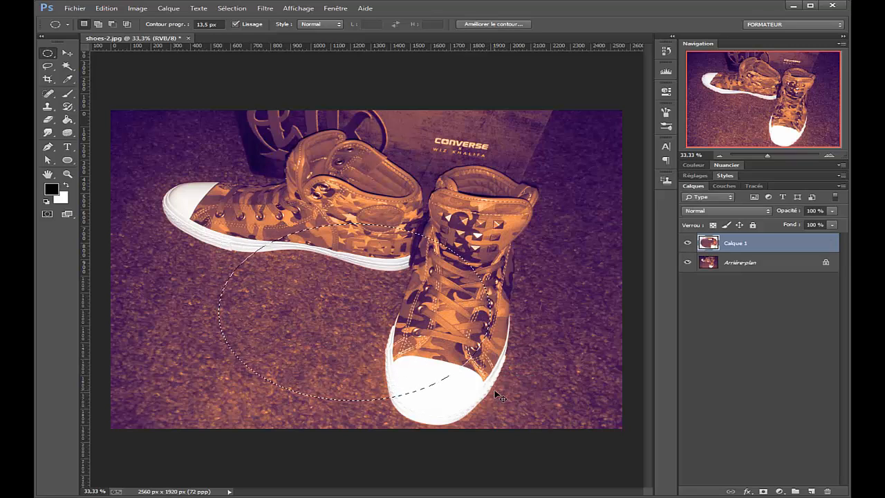
Hide and reshow the Arrière-plan layer to inspect the copy's soft edges, and merge Calque 1 down.
{"action": "left_click", "coordinate": [688, 262]}
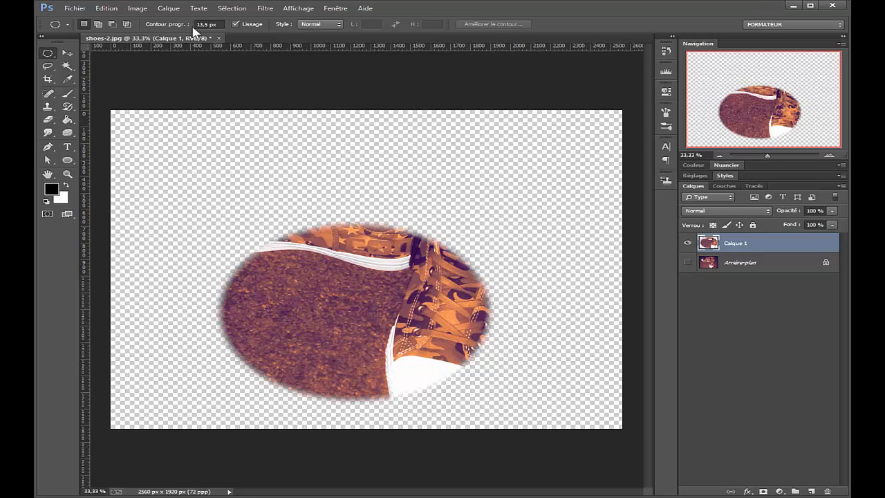
{"action": "left_click", "coordinate": [688, 262]}
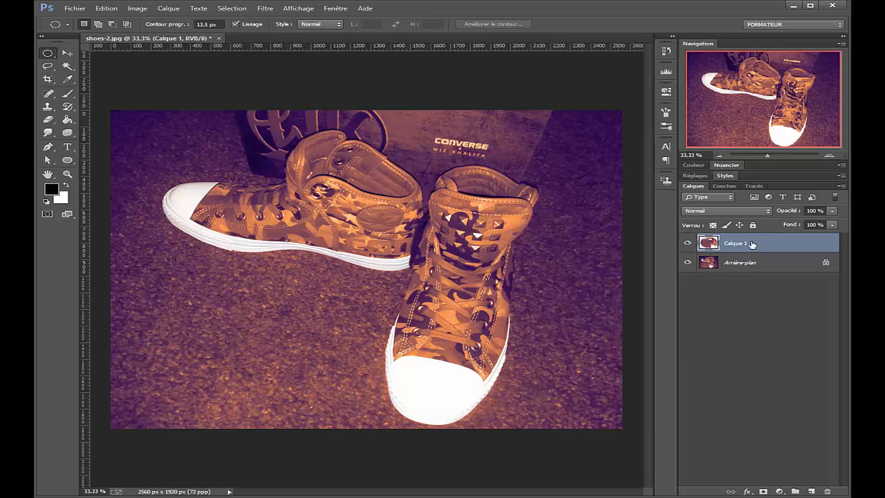
{"action": "key", "text": "ctrl+e"}
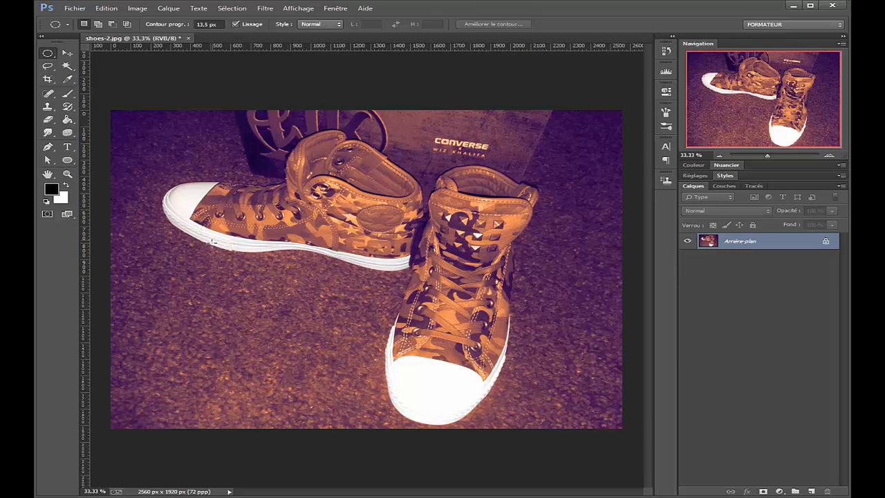
On a new layer, paint black with a 500 px brush inside a feathered circular selection below the left shoe.
{"action": "left_click_drag", "start_coordinate": [213, 242], "coordinate": [350, 369]}
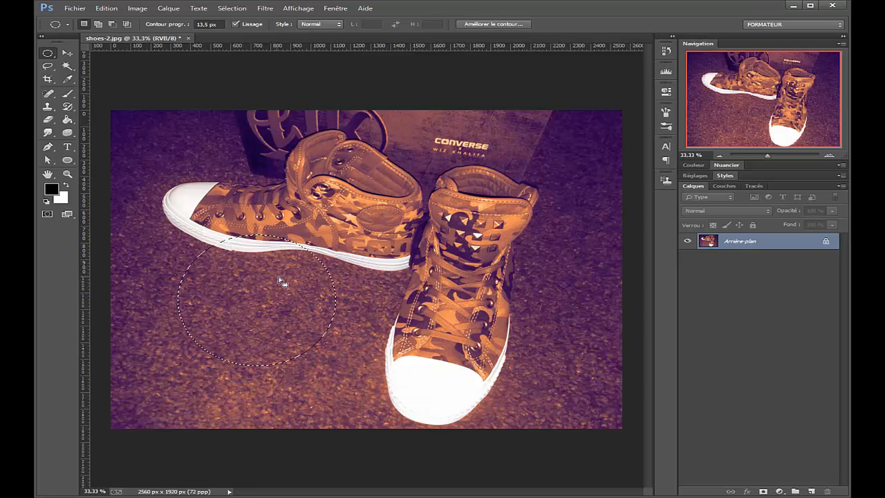
{"action": "left_click", "coordinate": [814, 491]}
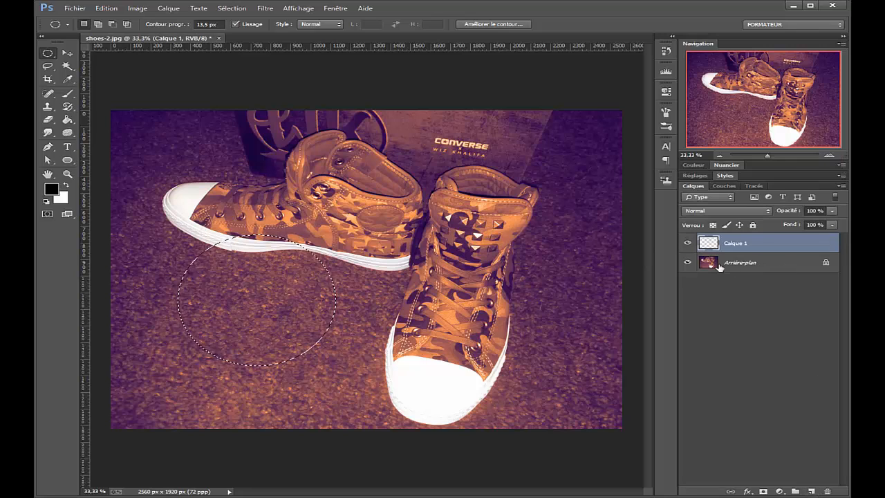
{"action": "key", "text": "b"}
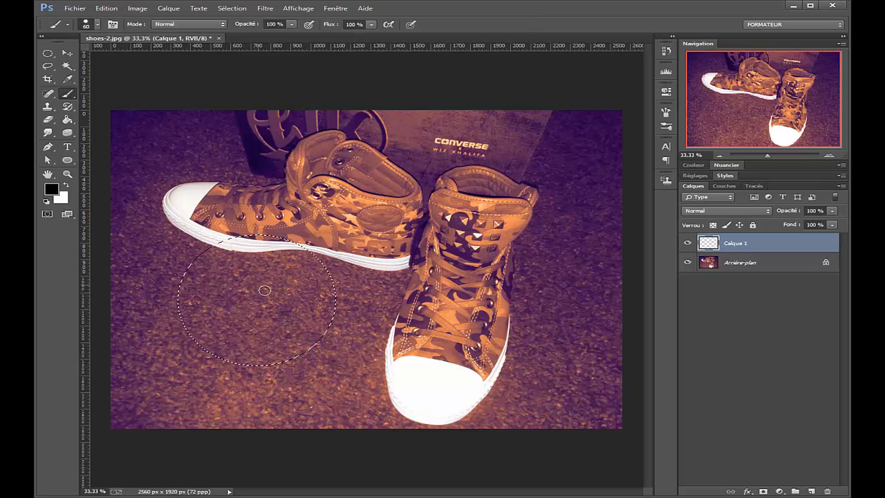
{"action": "key", "text": "bracketright"}
{"action": "key", "text": "bracketright"}
{"action": "key", "text": "bracketright"}
{"action": "key", "text": "bracketright"}
{"action": "key", "text": "bracketright"}
{"action": "key", "text": "bracketright"}
{"action": "key", "text": "bracketright"}
{"action": "key", "text": "bracketright"}
{"action": "key", "text": "bracketright"}
{"action": "key", "text": "bracketright"}
{"action": "key", "text": "bracketright"}
{"action": "key", "text": "bracketright"}
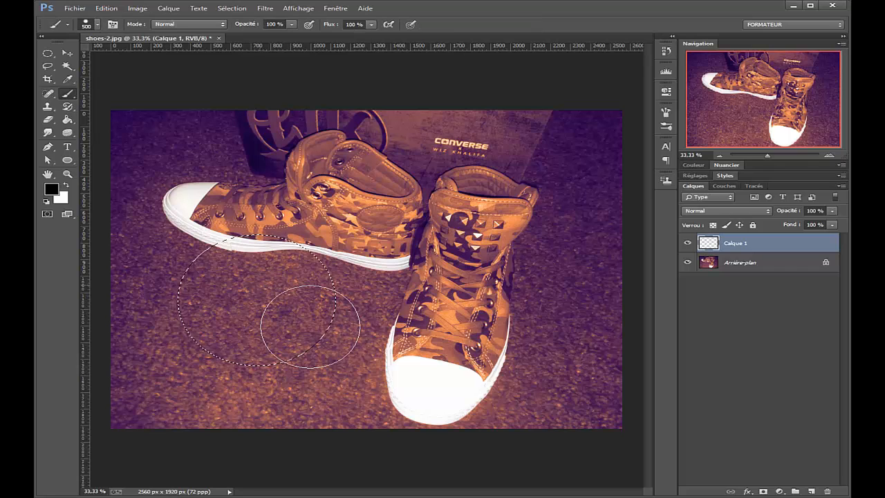
{"action": "mouse_move", "coordinate": [314, 318]}
{"action": "left_mouse_down"}
{"action": "mouse_move", "coordinate": [235, 290]}
{"action": "mouse_move", "coordinate": [286, 316]}
{"action": "mouse_move", "coordinate": [227, 330]}
{"action": "mouse_move", "coordinate": [271, 292]}
{"action": "left_mouse_up"}
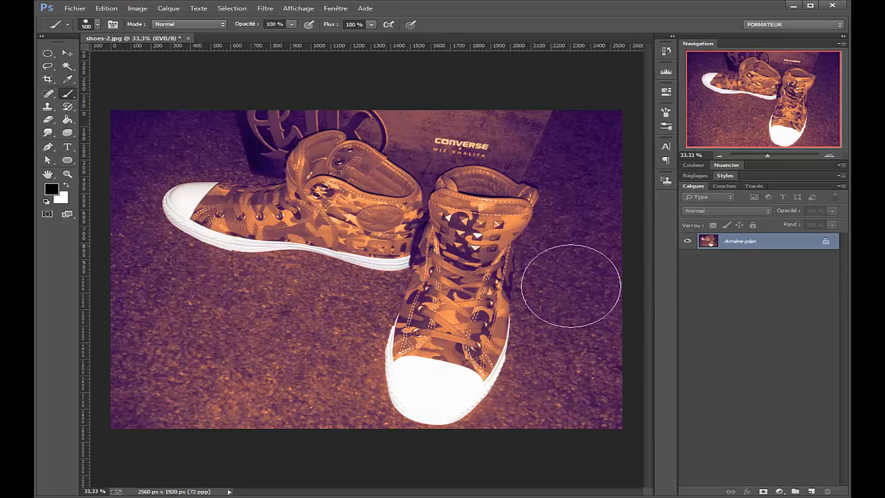
Reduce the brush size to 175 px.
{"action": "key", "text": "bracketleft"}
{"action": "key", "text": "bracketleft"}
{"action": "key", "text": "bracketleft"}
{"action": "key", "text": "bracketleft"}
{"action": "key", "text": "bracketleft"}
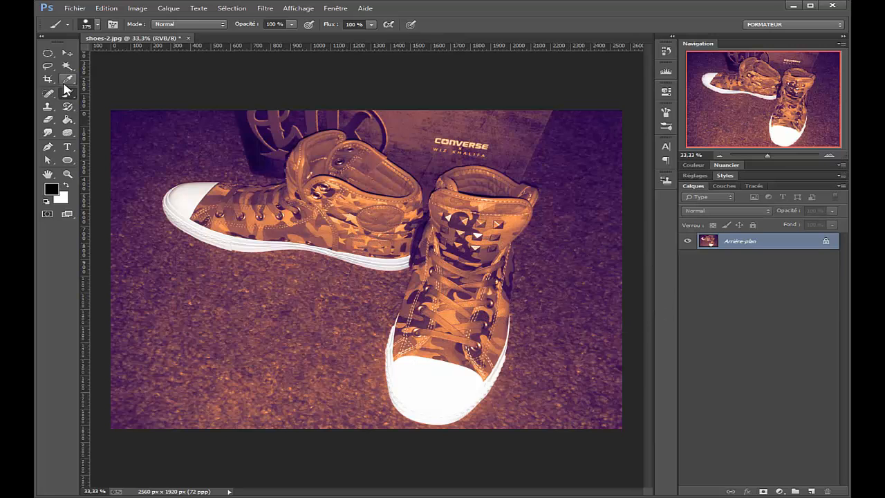
Trace a freehand Lasso selection around the whole left shoe and deselect it.
{"action": "left_click_drag", "start_coordinate": [48, 66], "coordinate": [137, 66]}
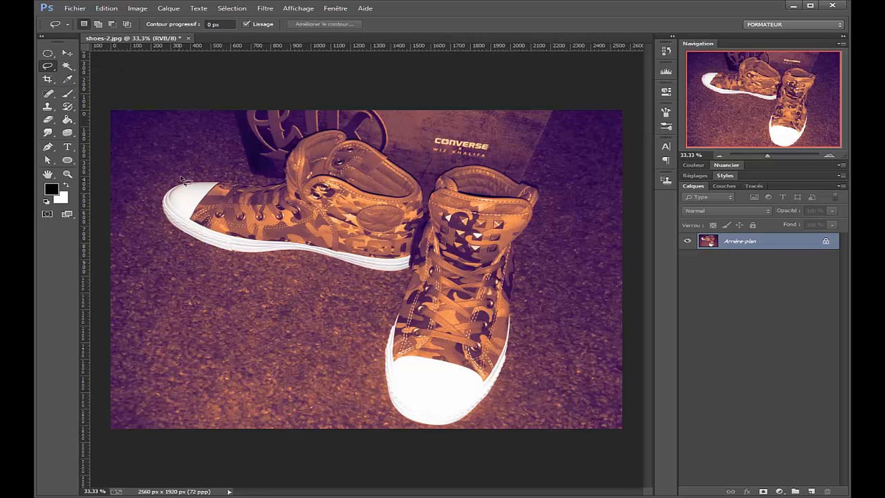
{"action": "mouse_move", "coordinate": [163, 184]}
{"action": "left_mouse_down"}
{"action": "mouse_move", "coordinate": [265, 277]}
{"action": "mouse_move", "coordinate": [377, 283]}
{"action": "mouse_move", "coordinate": [417, 257]}
{"action": "mouse_move", "coordinate": [409, 159]}
{"action": "mouse_move", "coordinate": [350, 133]}
{"action": "mouse_move", "coordinate": [216, 163]}
{"action": "left_mouse_up"}
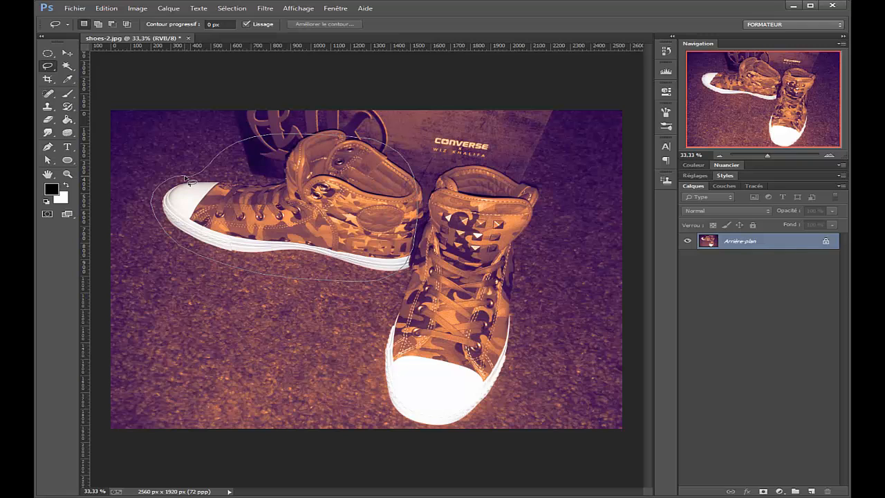
{"action": "left_click_drag", "start_coordinate": [185, 179], "coordinate": [182, 181]}
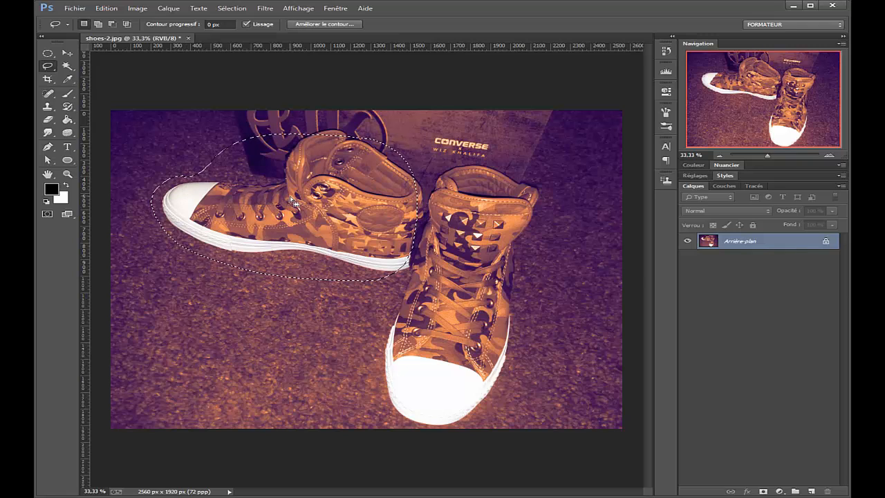
{"action": "mouse_move", "coordinate": [294, 202]}
{"action": "left_mouse_down"}
{"action": "mouse_move", "coordinate": [278, 325]}
{"action": "mouse_move", "coordinate": [299, 173]}
{"action": "mouse_move", "coordinate": [320, 218]}
{"action": "left_mouse_up"}
{"action": "key", "text": "ctrl+d"}
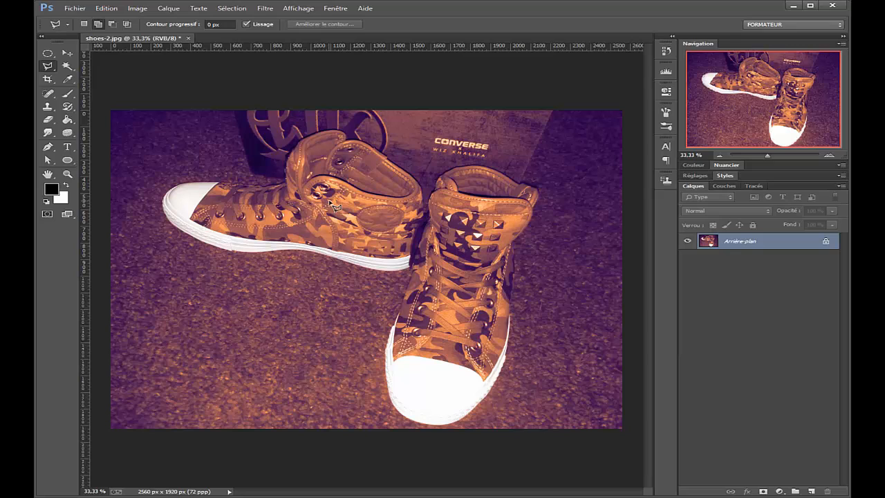
Draw a closed five-sided selection on the carpet below the left shoe with the Polygonal Lasso.
{"action": "left_click_drag", "start_coordinate": [47, 65], "coordinate": [100, 75]}
{"action": "left_click", "coordinate": [157, 295]}
{"action": "left_click", "coordinate": [175, 379]}
{"action": "left_click", "coordinate": [336, 372]}
{"action": "left_click", "coordinate": [327, 292]}
{"action": "left_click", "coordinate": [218, 254]}
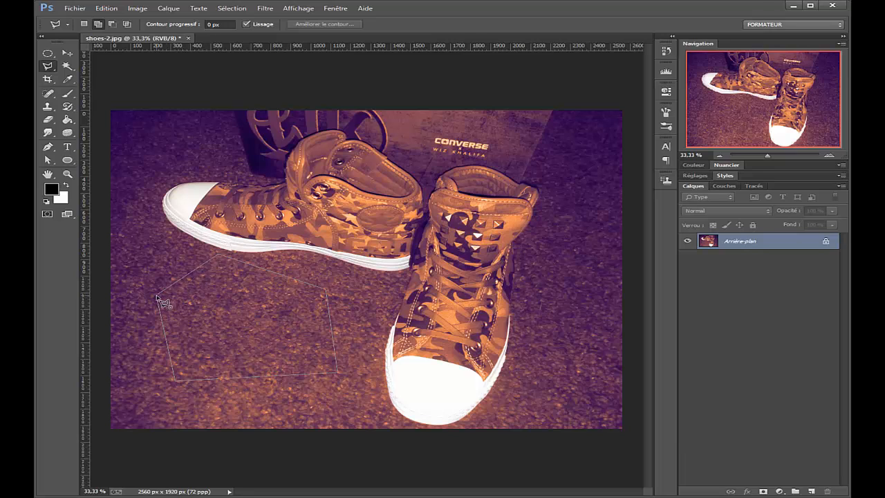
{"action": "left_click", "coordinate": [158, 299]}
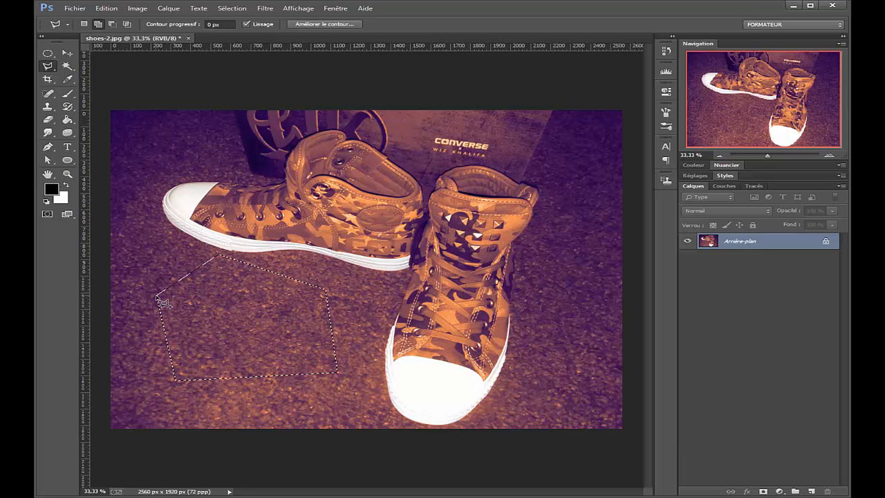
Deselect the polygon and trace a closed selection around the whole left shoe with the Magnetic Lasso.
{"action": "key", "text": "ctrl+d"}
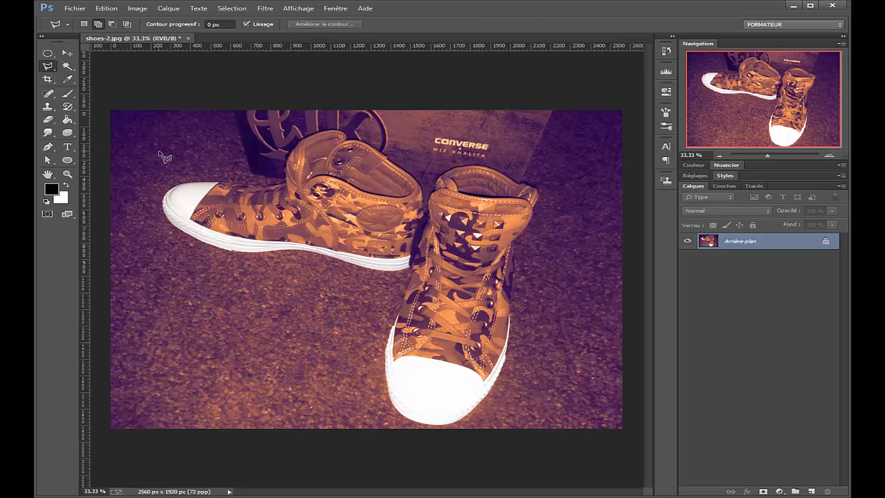
{"action": "key", "text": "shift+l"}
{"action": "scroll", "coordinate": [235, 247], "scroll_direction": "up", "scroll_amount": 1}
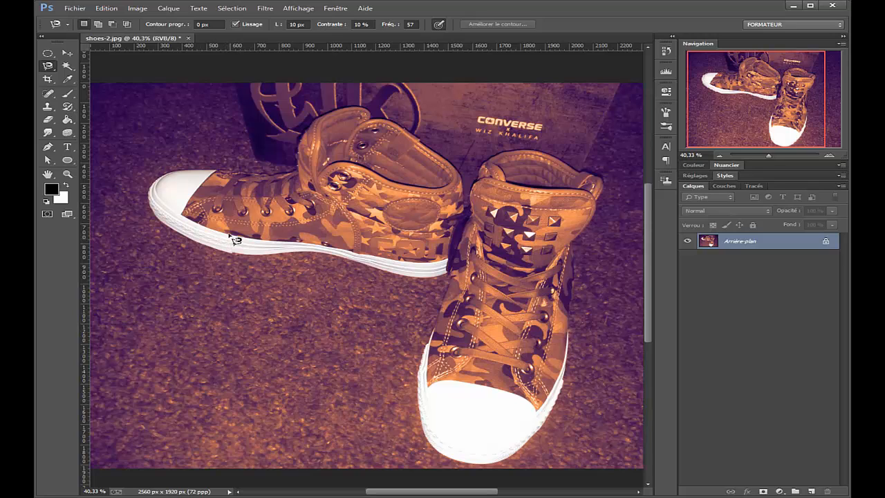
{"action": "left_click", "coordinate": [153, 187]}
{"action": "left_click", "coordinate": [163, 194]}
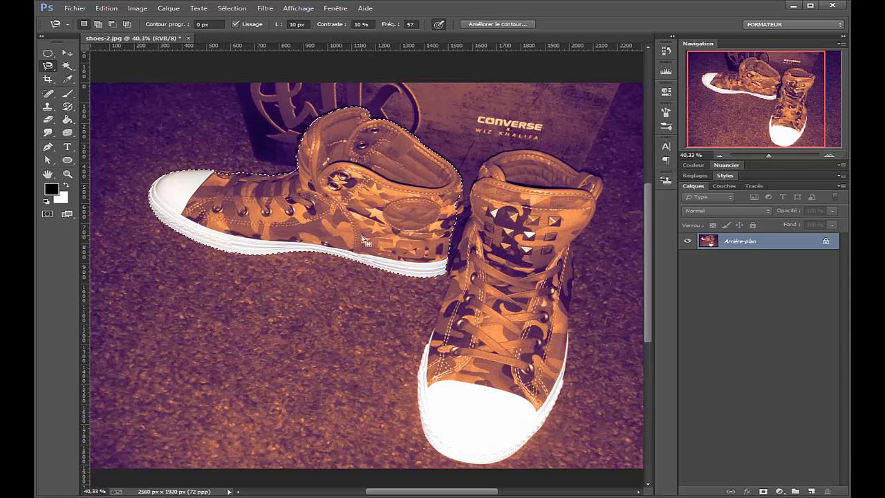
Save the left shoe selection as a new unnamed channel in shoes-2.jpg.
{"action": "left_click", "coordinate": [234, 9]}
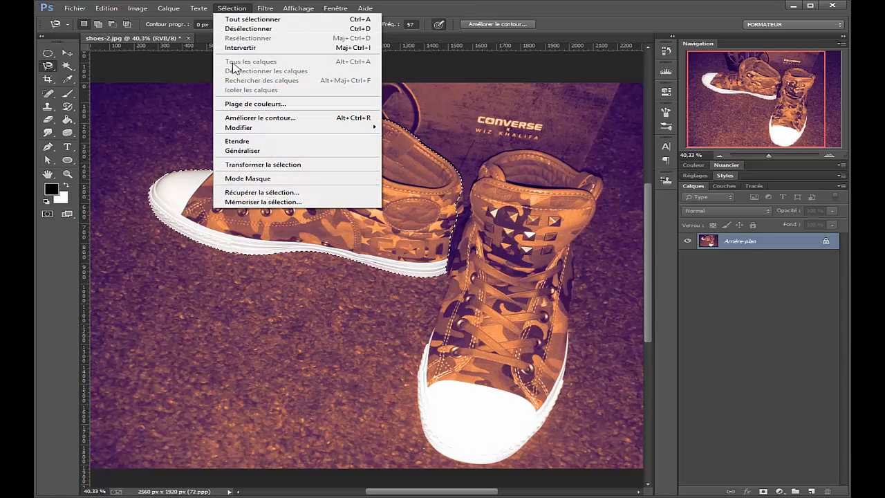
{"action": "left_click", "coordinate": [284, 203]}
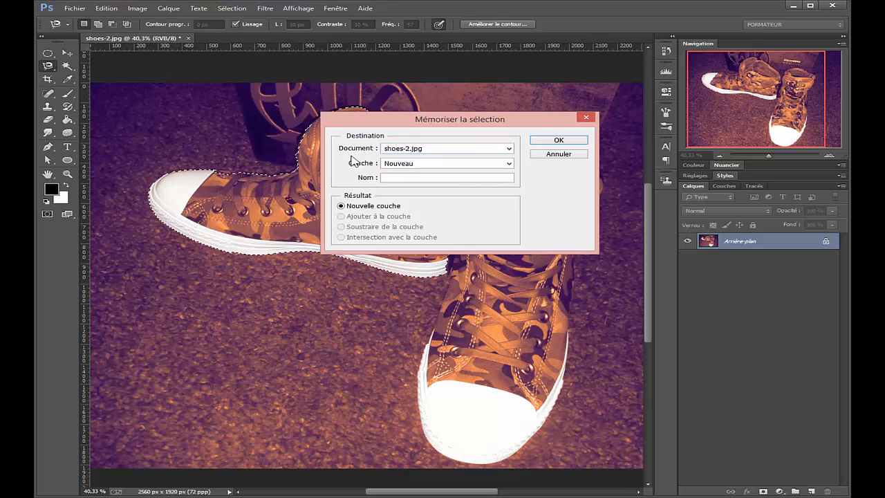
{"action": "left_click", "coordinate": [507, 165]}
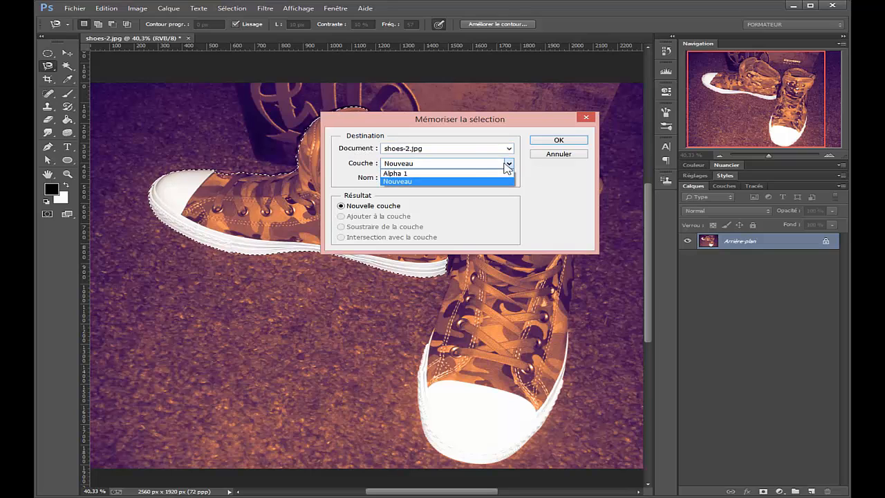
{"action": "left_click", "coordinate": [418, 173]}
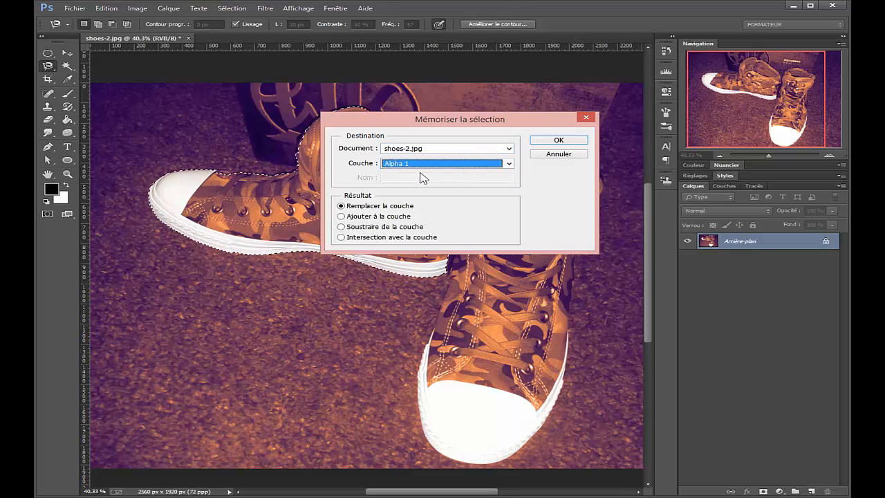
{"action": "left_click", "coordinate": [503, 166]}
{"action": "left_click", "coordinate": [443, 173]}
{"action": "key", "text": "Up"}
{"action": "left_click", "coordinate": [446, 179]}
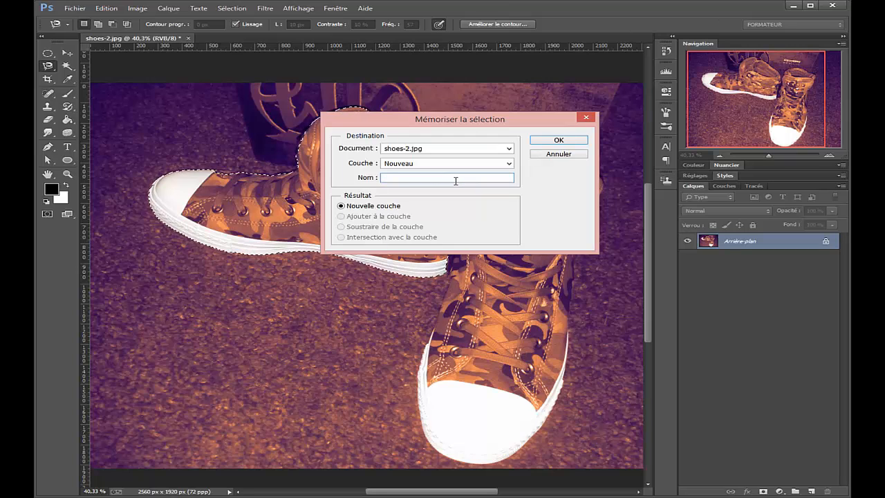
{"action": "left_click", "coordinate": [558, 140]}
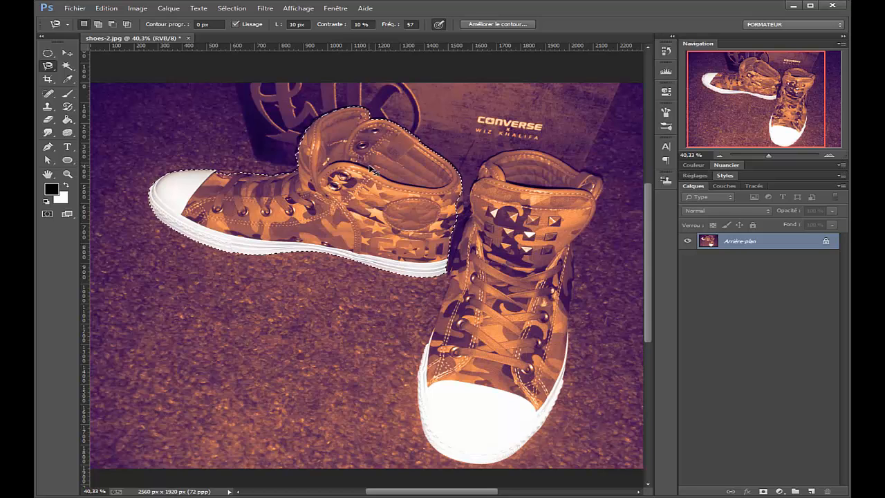
Deselect the shoe and load the saved Alpha 1 channel as a new selection.
{"action": "key", "text": "ctrl+d"}
{"action": "key", "text": "ctrl+minus"}
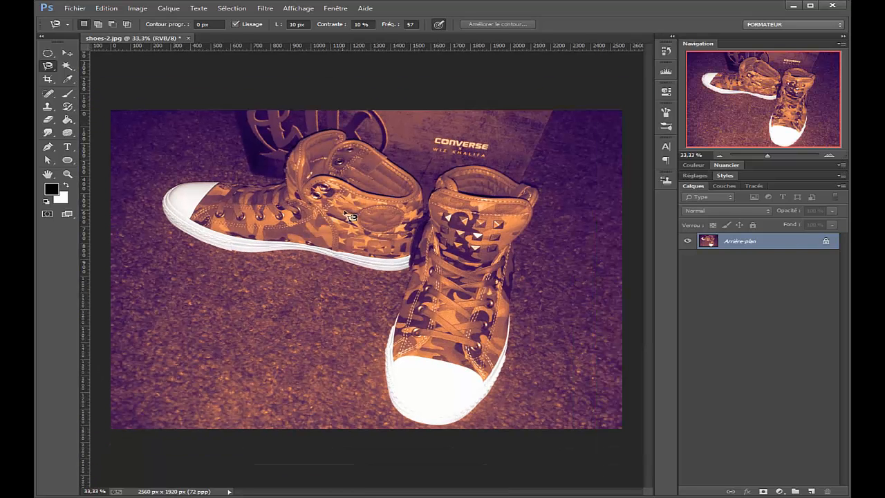
{"action": "left_click", "coordinate": [232, 8]}
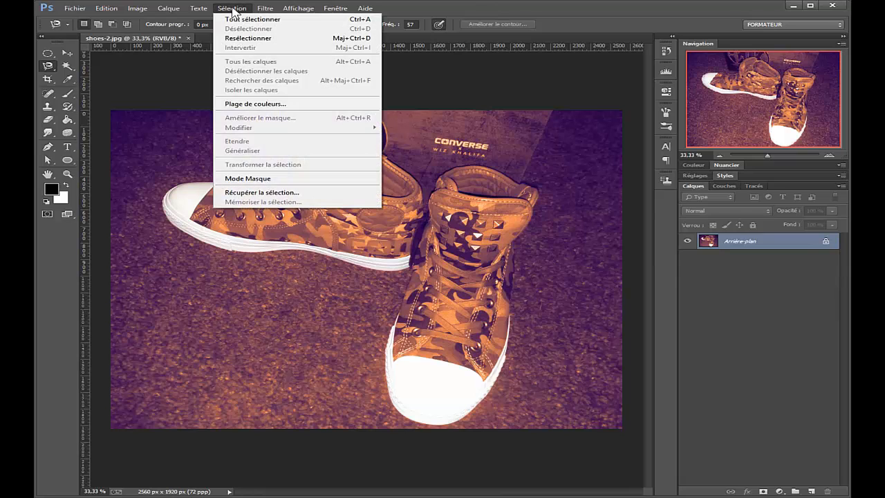
{"action": "left_click", "coordinate": [254, 192]}
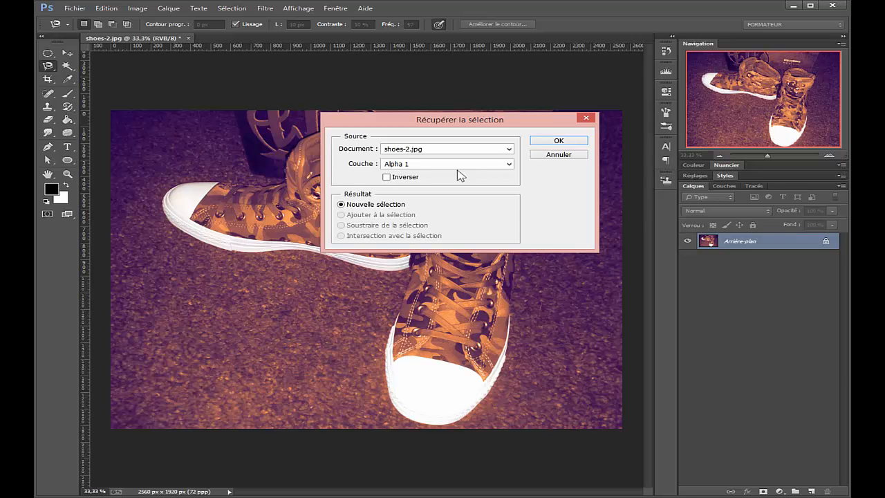
{"action": "left_click", "coordinate": [560, 142]}
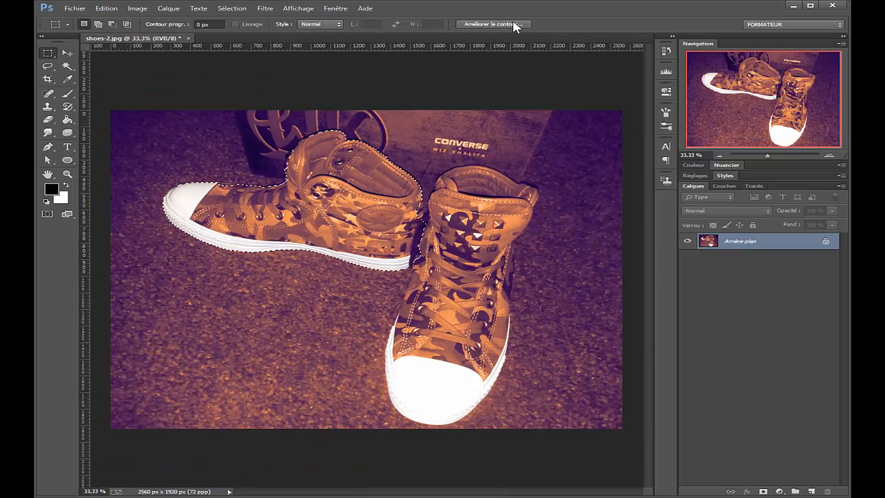
Open Refine Edge for the shoe selection and preview the cutout on layers (Sur calques).
{"action": "left_click", "coordinate": [513, 22]}
{"action": "left_click_drag", "start_coordinate": [568, 99], "coordinate": [546, 118]}
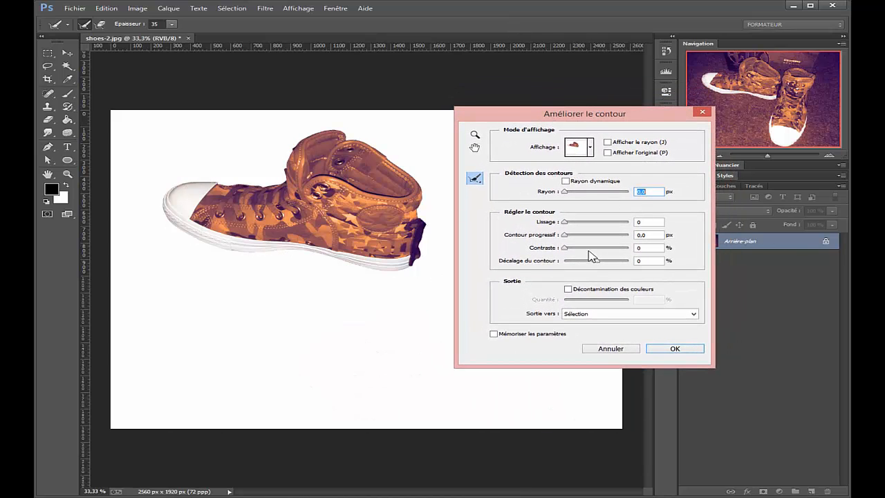
{"action": "left_click_drag", "start_coordinate": [586, 115], "coordinate": [618, 141]}
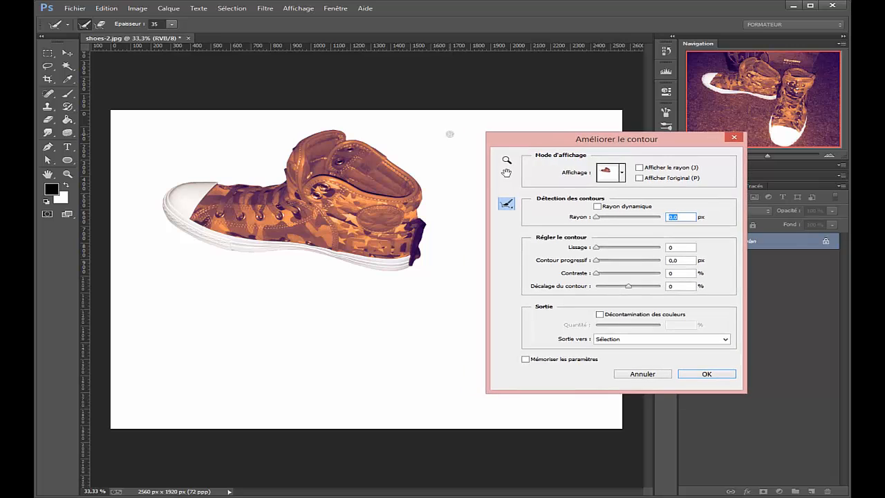
{"action": "left_click", "coordinate": [622, 172]}
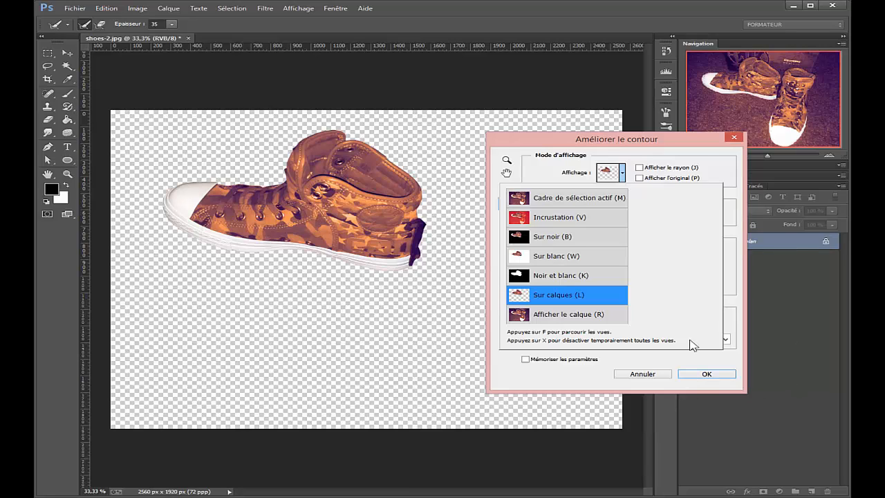
{"action": "left_click", "coordinate": [736, 257]}
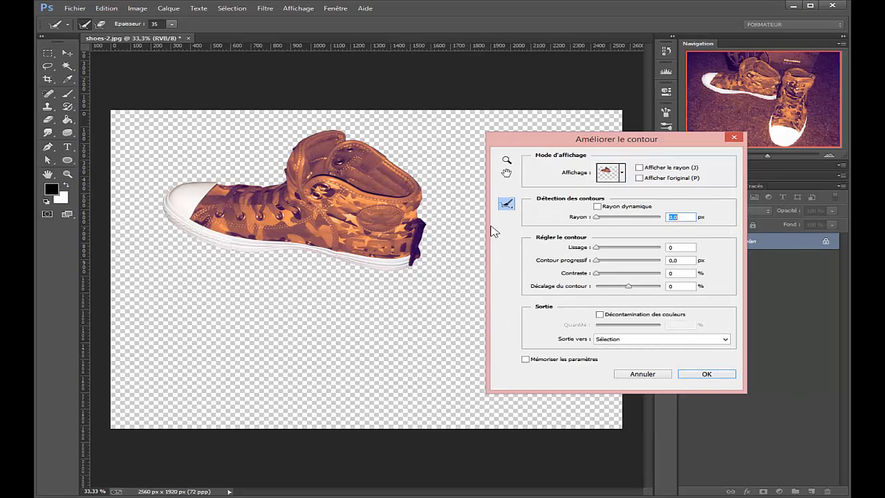
Preview the selection as an overlay (Incrustation) and refine its edge with radius 13.7 px, smoothing 40 and feather 6.2 px.
{"action": "left_click", "coordinate": [622, 173]}
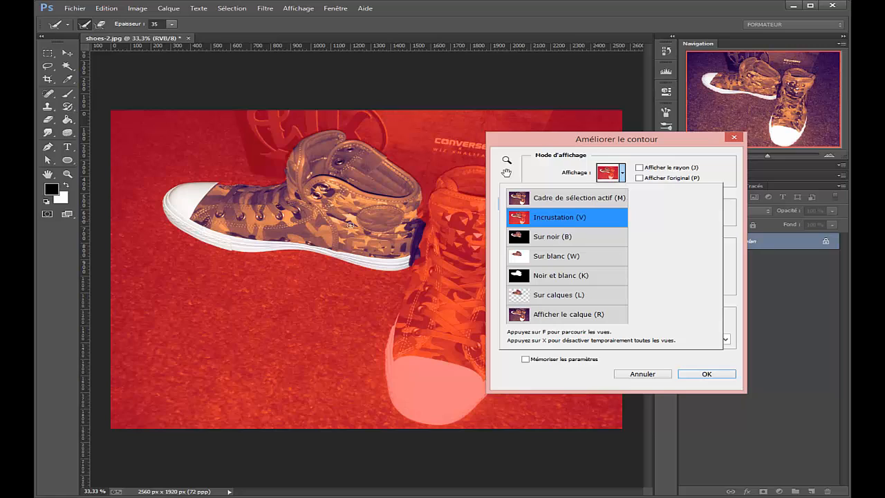
{"action": "left_click", "coordinate": [721, 166]}
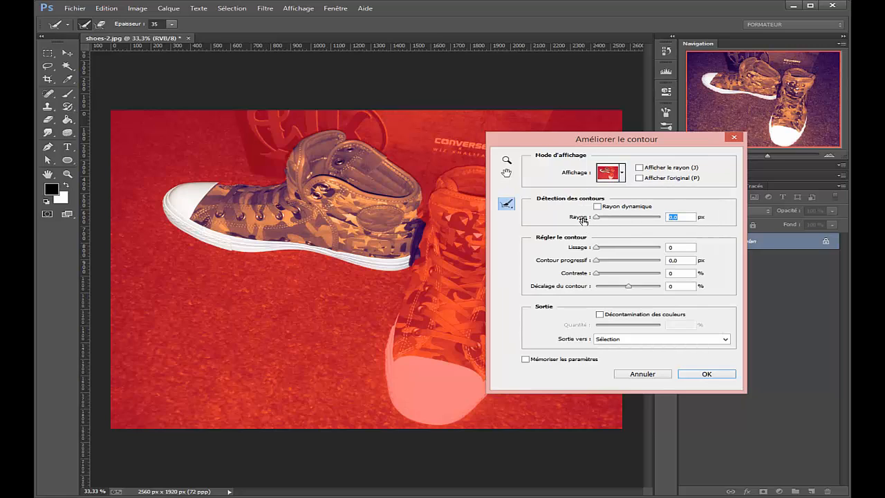
{"action": "left_click_drag", "start_coordinate": [583, 220], "coordinate": [636, 224]}
{"action": "left_click_drag", "start_coordinate": [590, 252], "coordinate": [616, 261]}
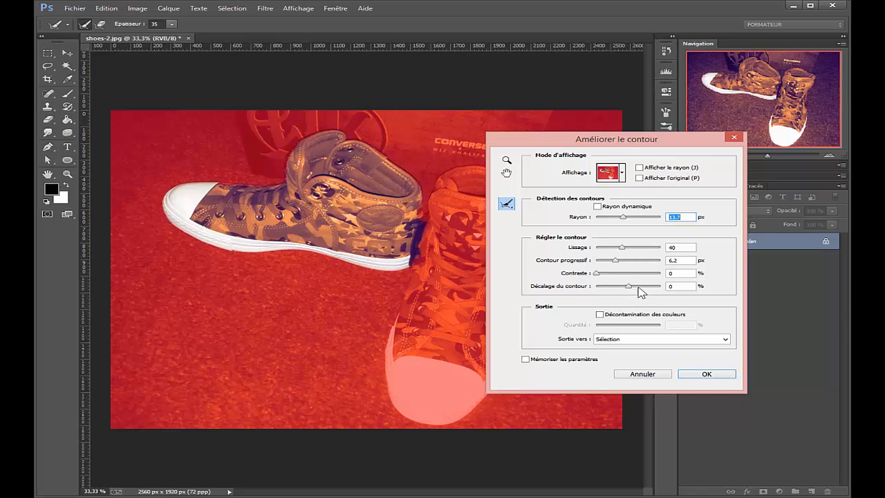
{"action": "left_click", "coordinate": [707, 374]}
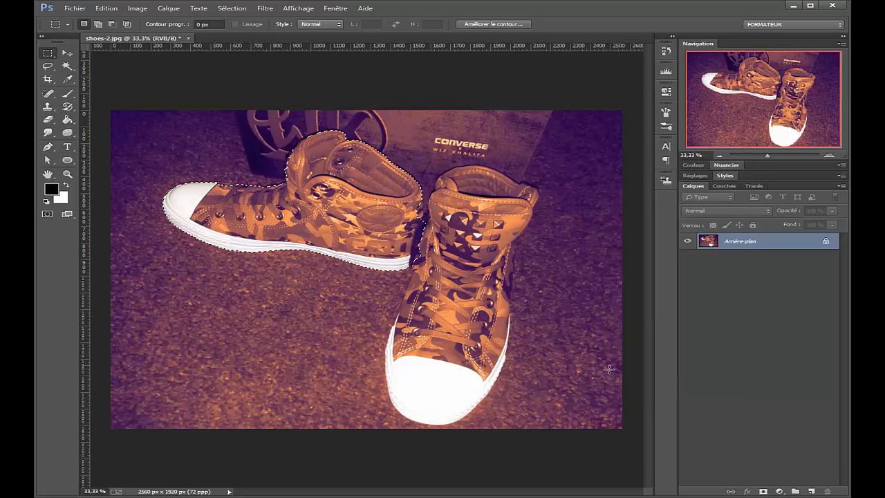
Try growing the shoe selection into similar adjacent colours with Grow (Etendre), and undo it.
{"action": "left_click", "coordinate": [237, 9]}
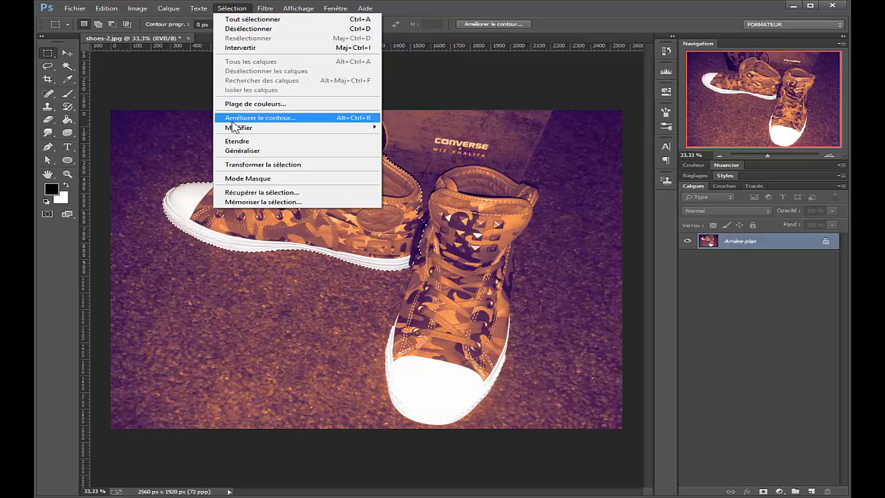
{"action": "mouse_move", "coordinate": [269, 129]}
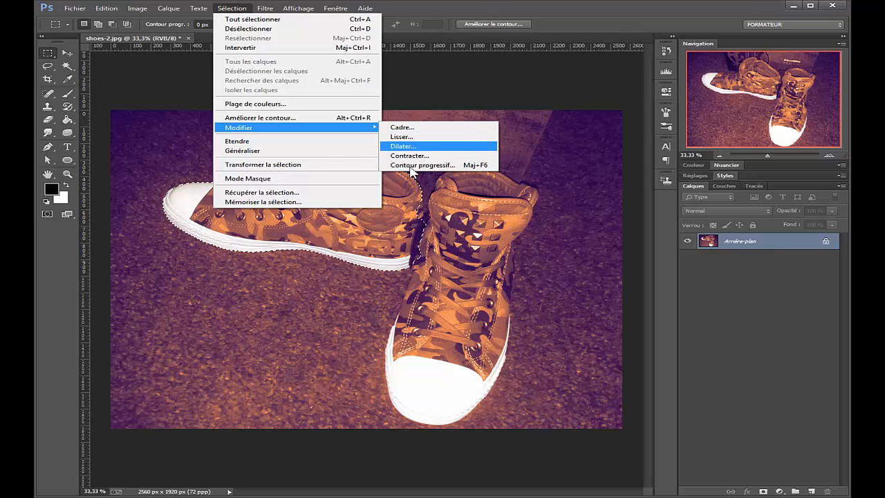
{"action": "left_click", "coordinate": [288, 142]}
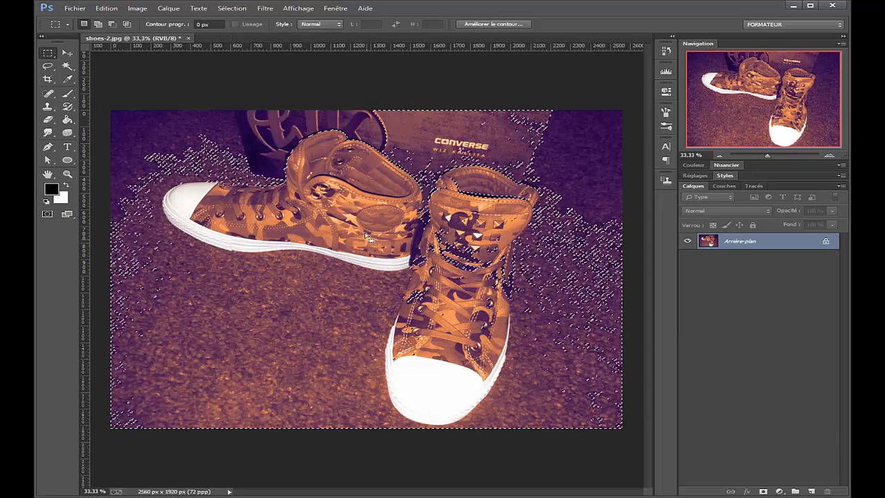
{"action": "key", "text": "ctrl+z"}
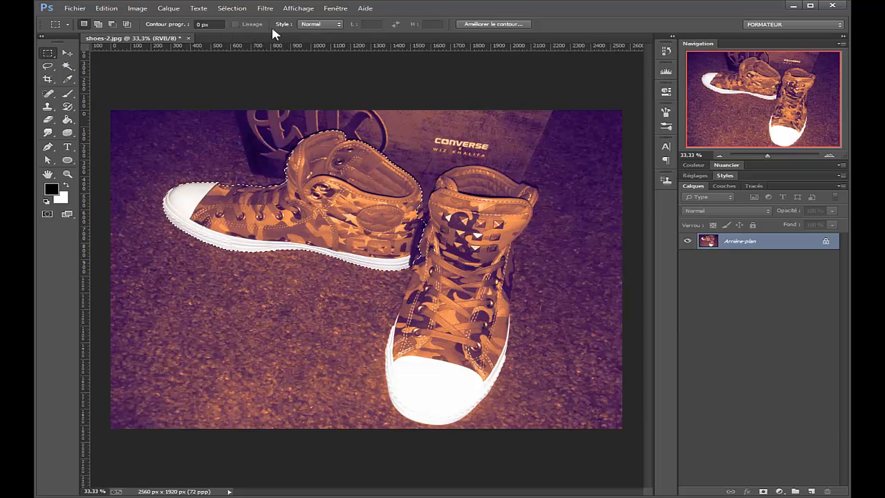
Expand the left shoe selection by 14 pixels.
{"action": "left_click", "coordinate": [231, 8]}
{"action": "mouse_move", "coordinate": [304, 130]}
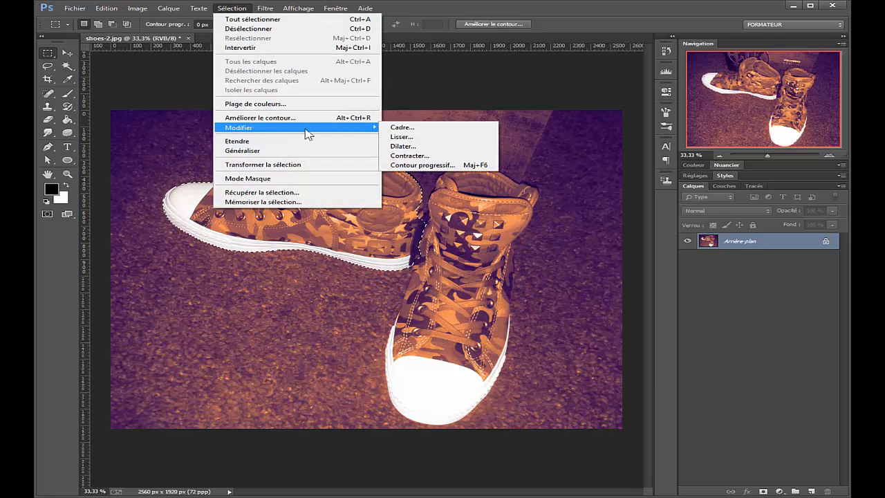
{"action": "left_click", "coordinate": [418, 148]}
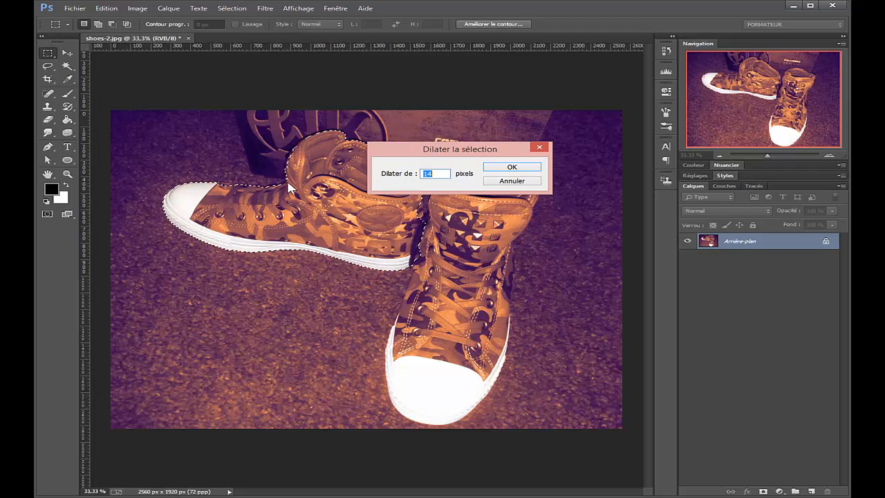
{"action": "left_click", "coordinate": [509, 168]}
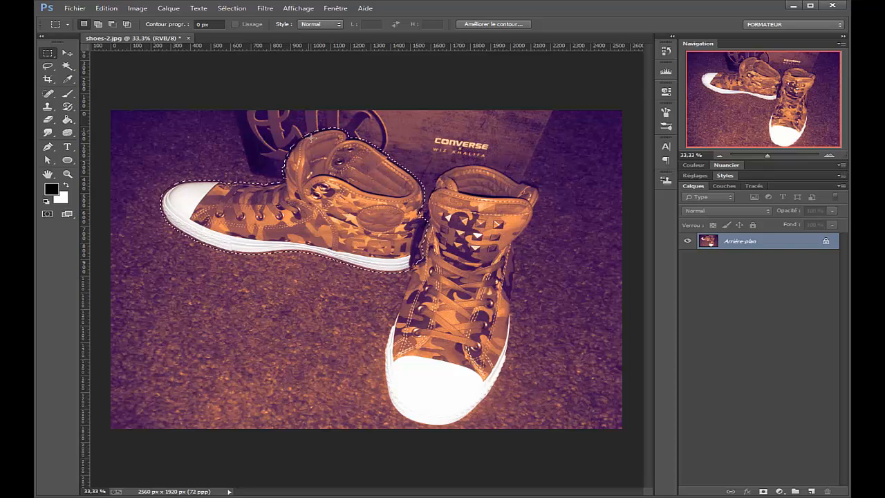
Contract the expanded selection so its outline runs inside the left shoe's edge.
{"action": "scroll", "coordinate": [336, 202], "scroll_direction": "up", "scroll_amount": 3}
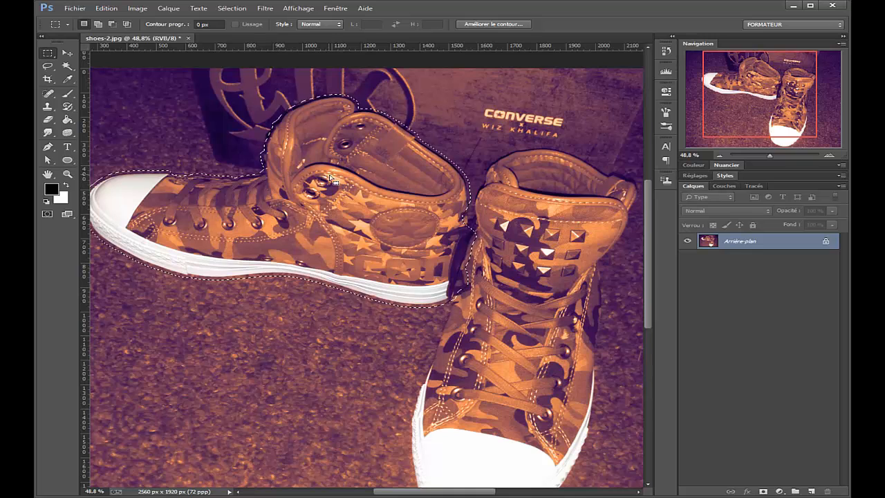
{"action": "left_click", "coordinate": [235, 10]}
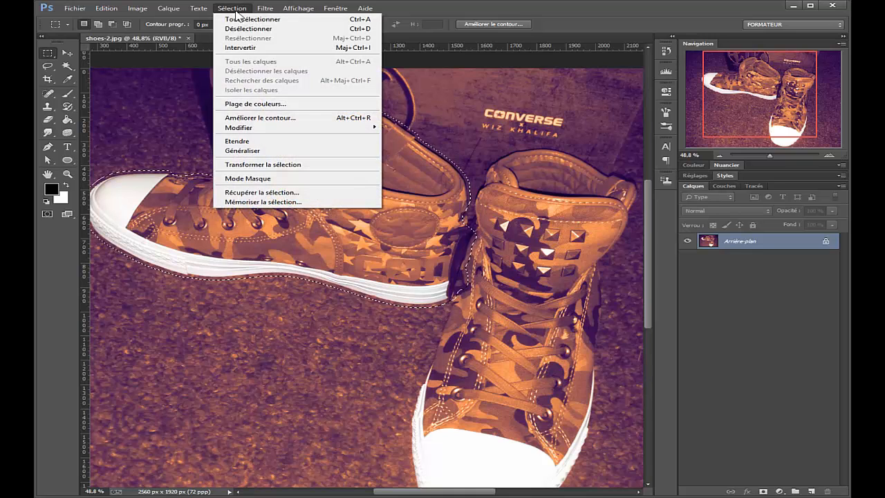
{"action": "mouse_move", "coordinate": [280, 135]}
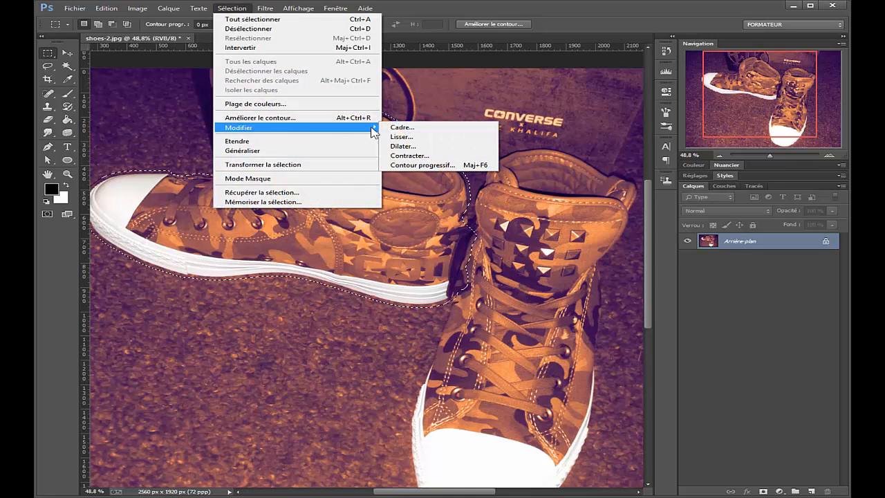
{"action": "left_click", "coordinate": [409, 155]}
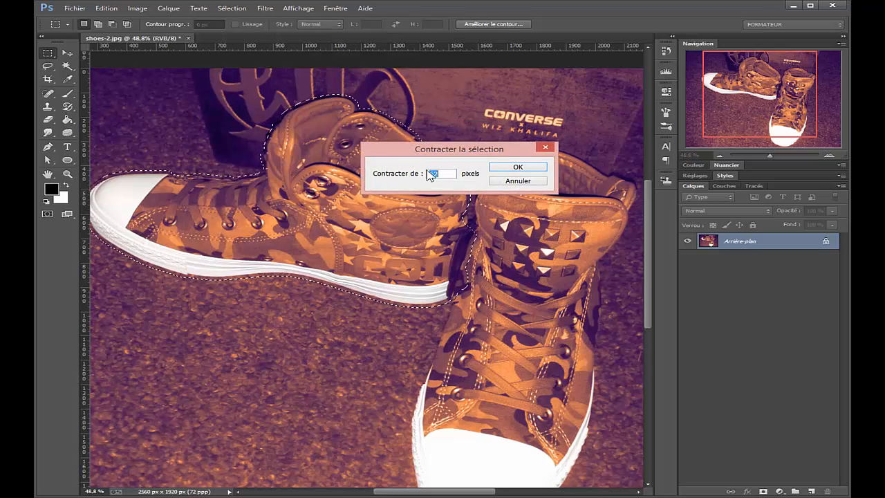
{"action": "left_click", "coordinate": [517, 168]}
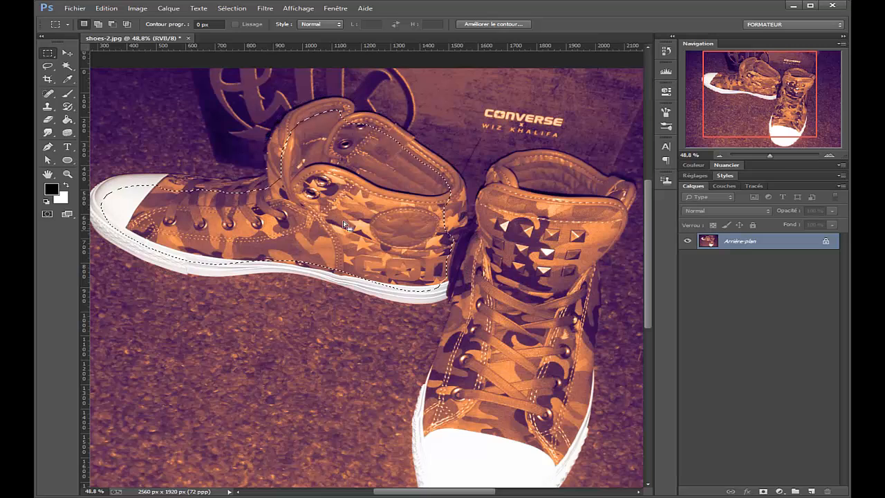
{"action": "scroll", "coordinate": [319, 192], "scroll_direction": "down", "scroll_amount": 3}
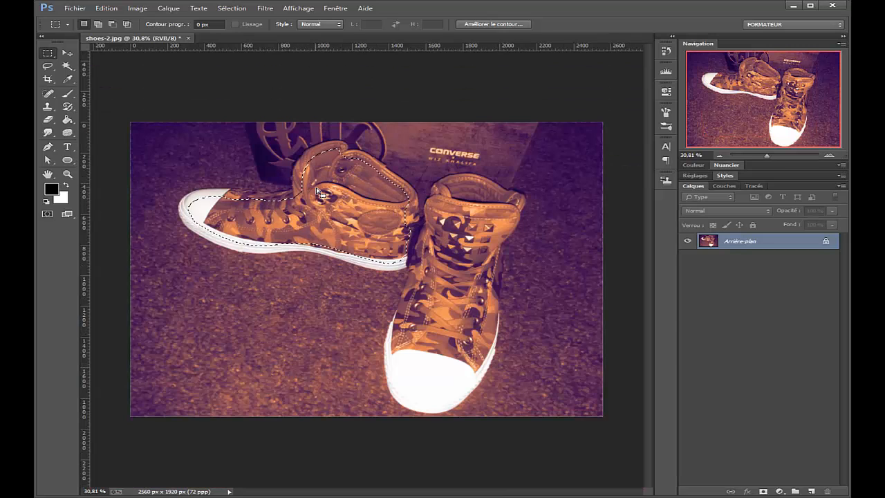